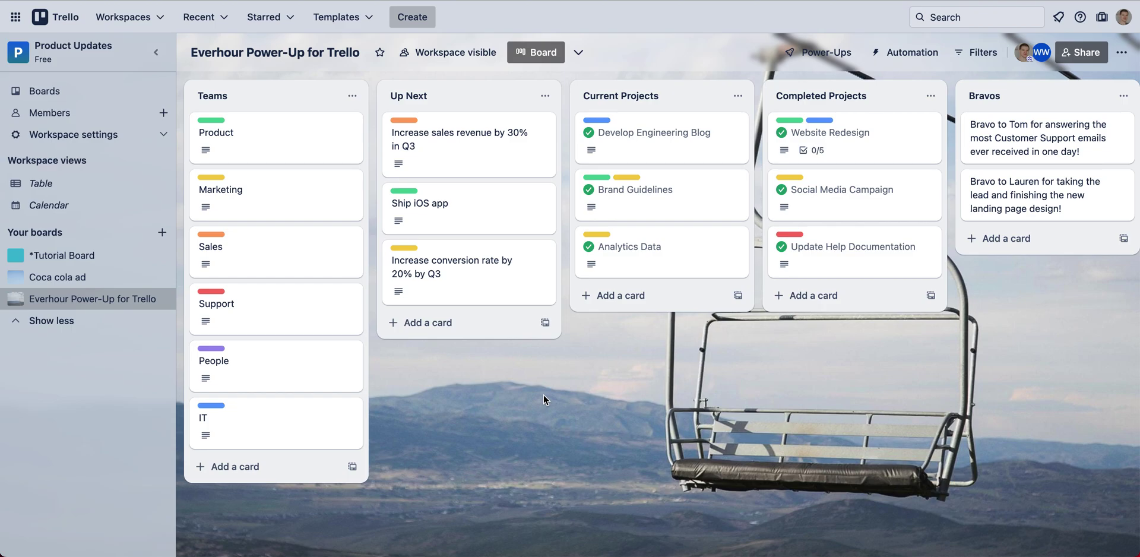
Step: Find the Time Tracking Power-Up by Everhour by searching "everhour", add it to the board, and return to the board
click(831, 55)
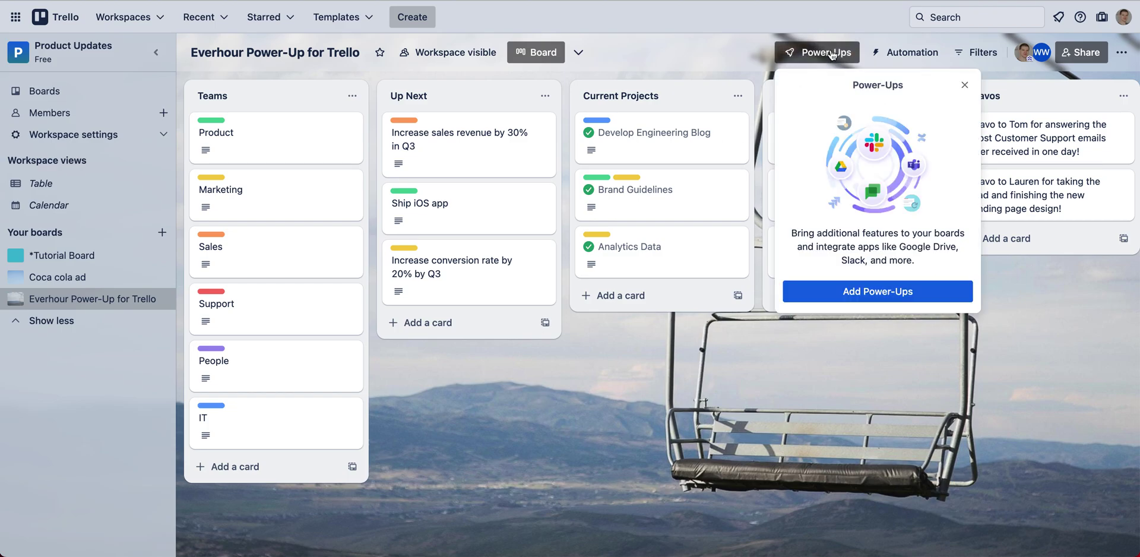
click(889, 292)
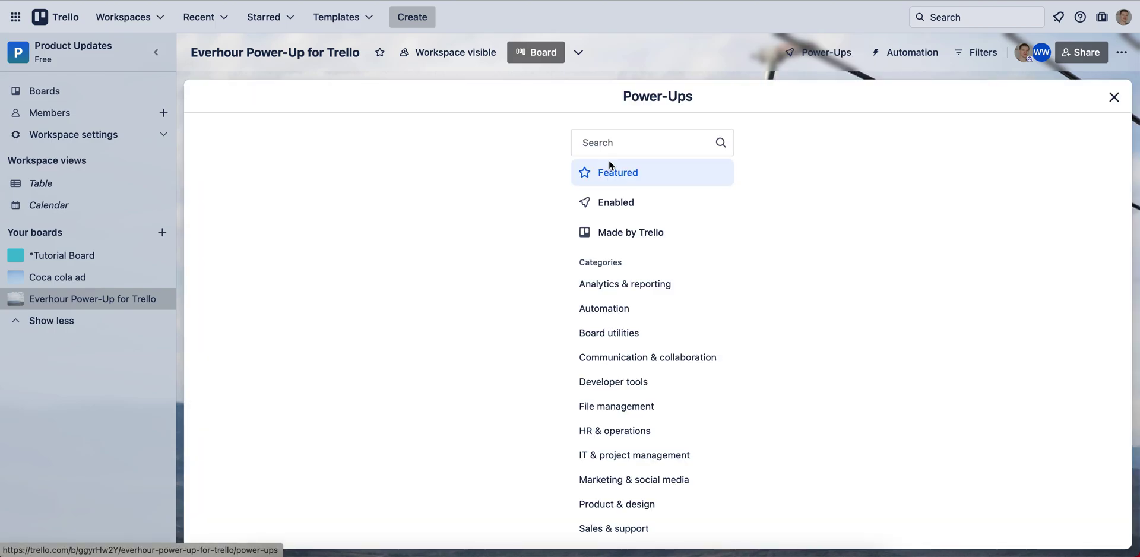
click(291, 142)
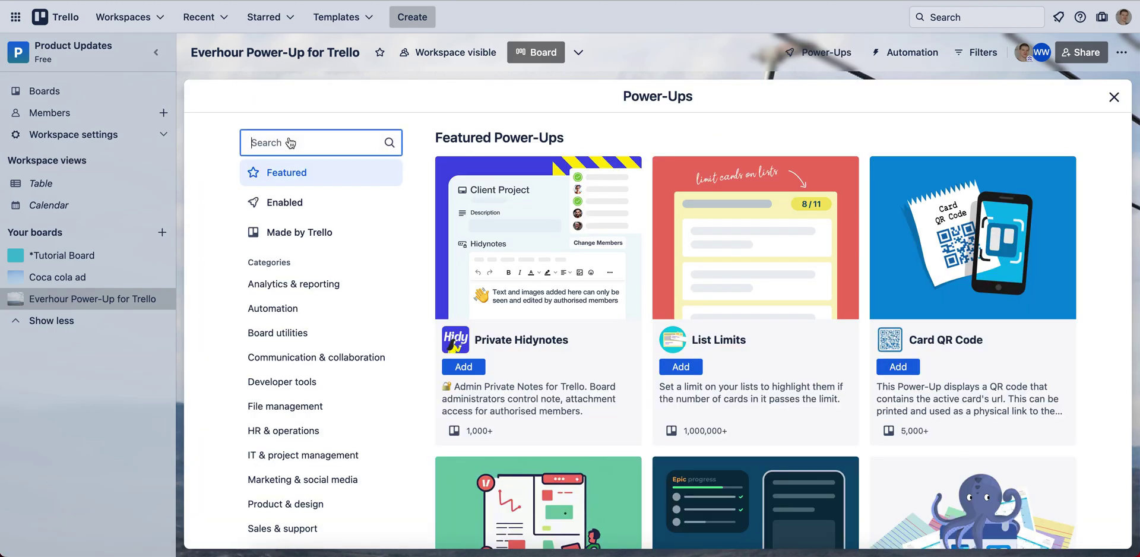
text(everhour)
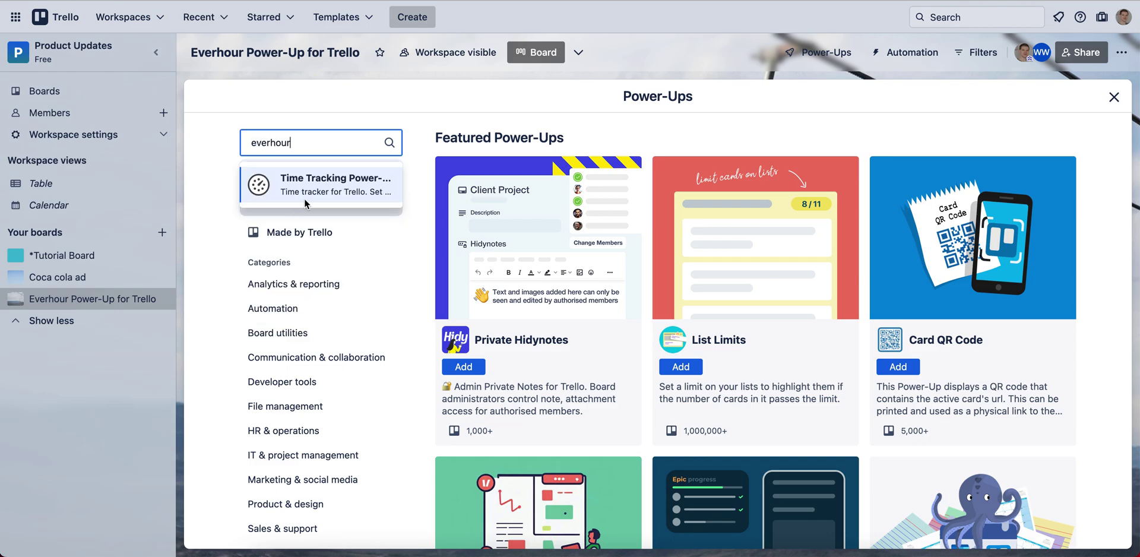
click(314, 189)
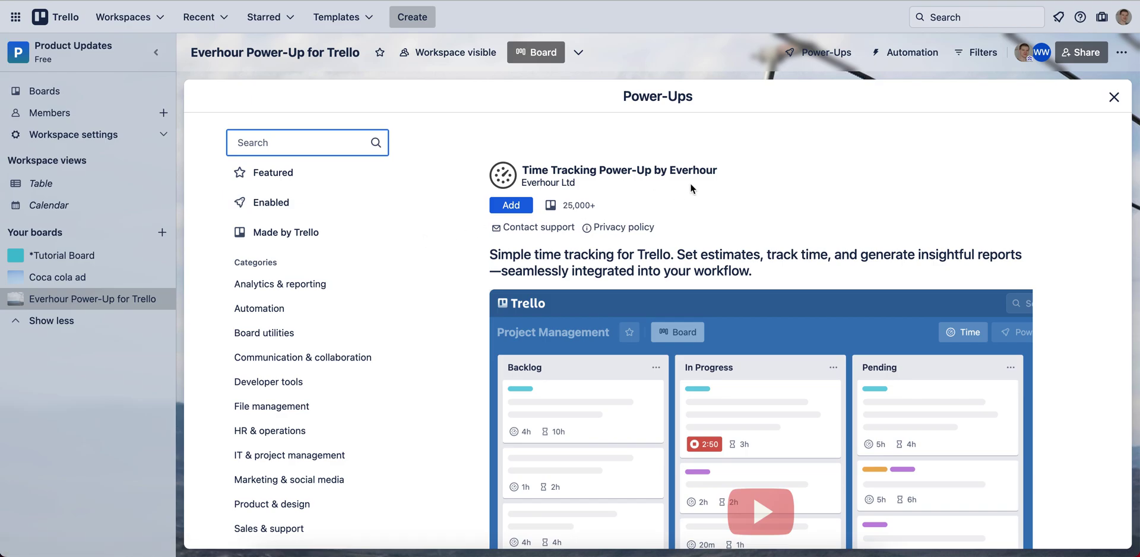
click(514, 207)
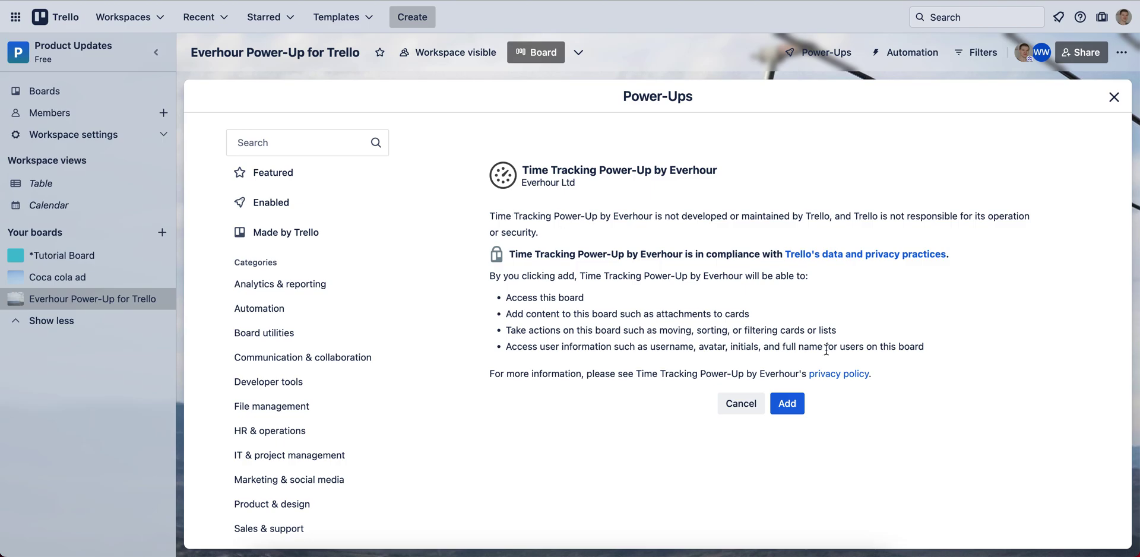
click(796, 406)
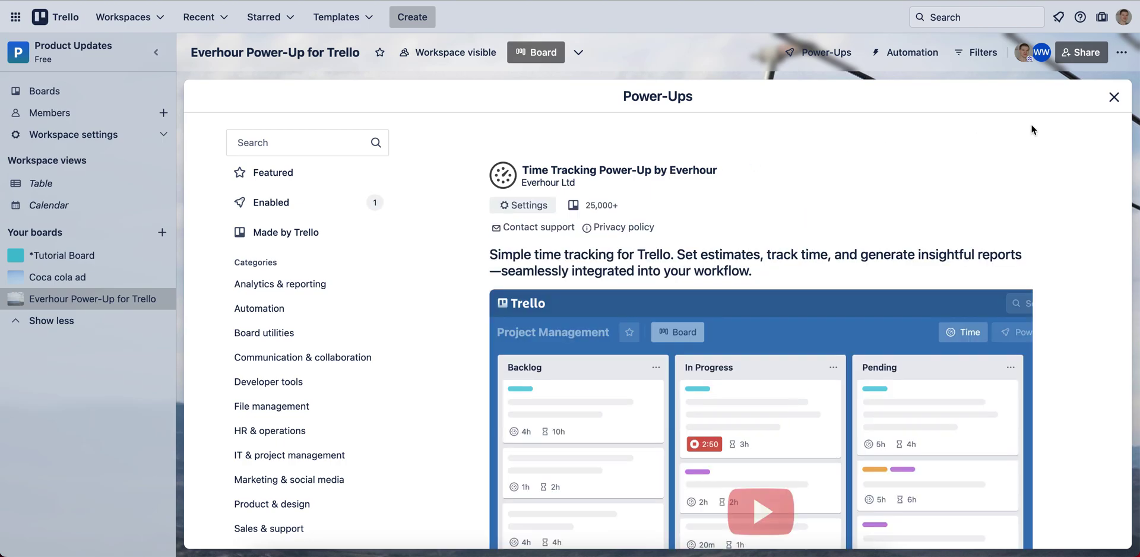
click(1115, 97)
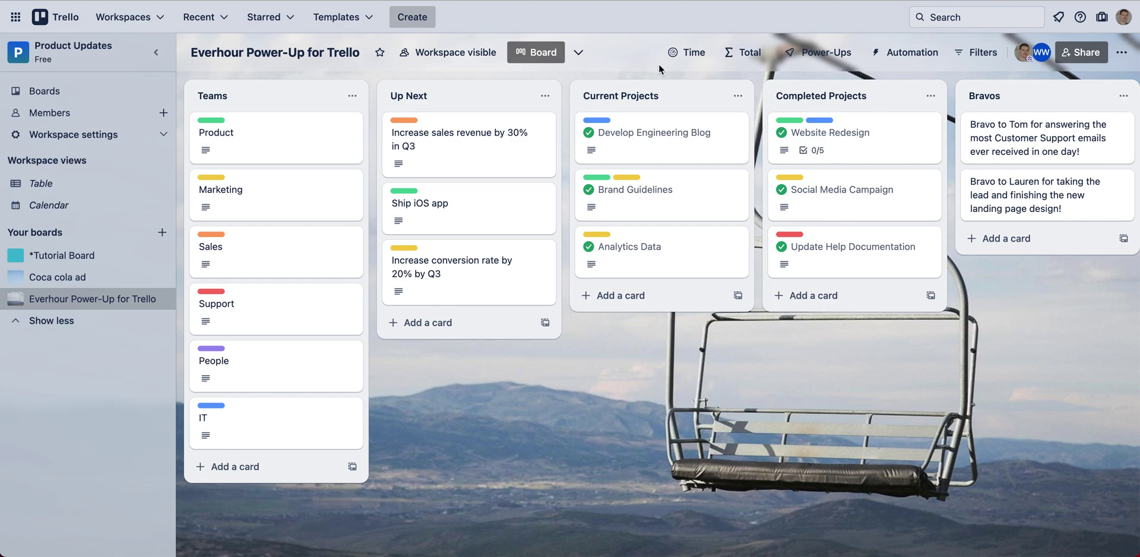
Step: Review the board's enabled Power-Ups and the Everhour board buttons, and return to the board
click(818, 59)
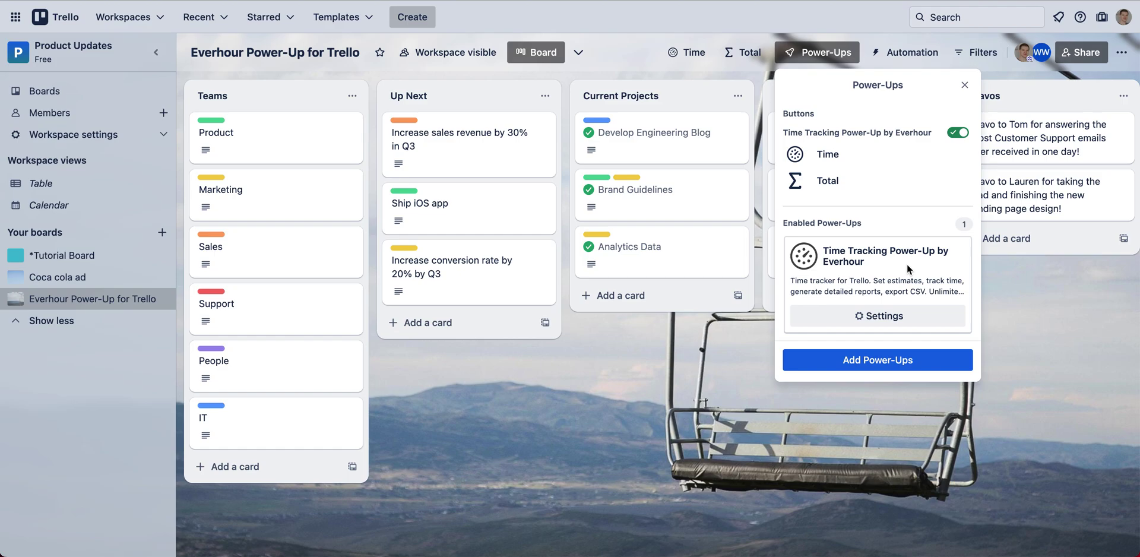
click(594, 376)
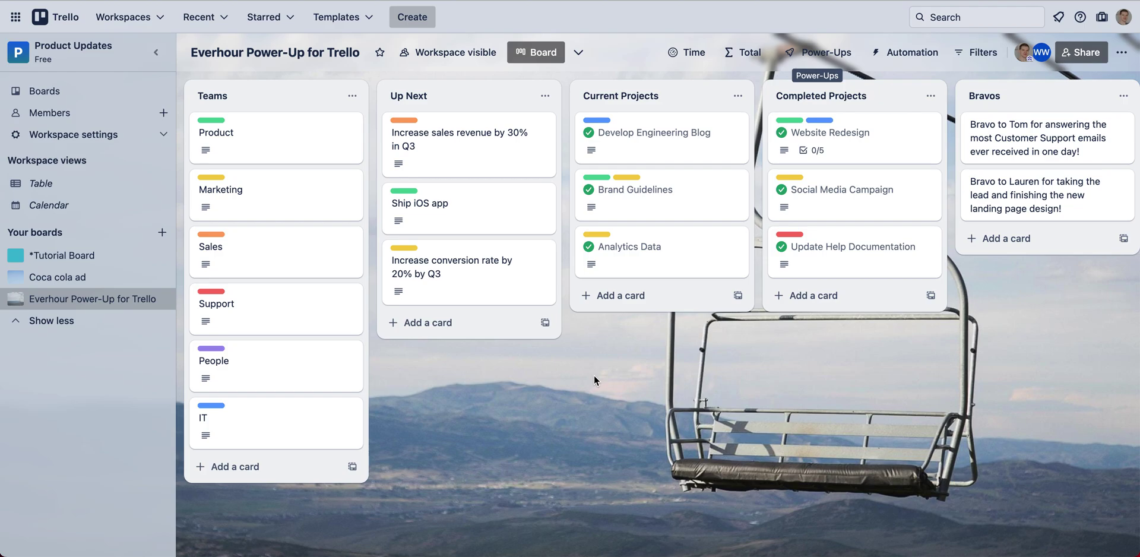
Step: Add a time estimate of 5h to the Product card in the Teams list
click(282, 130)
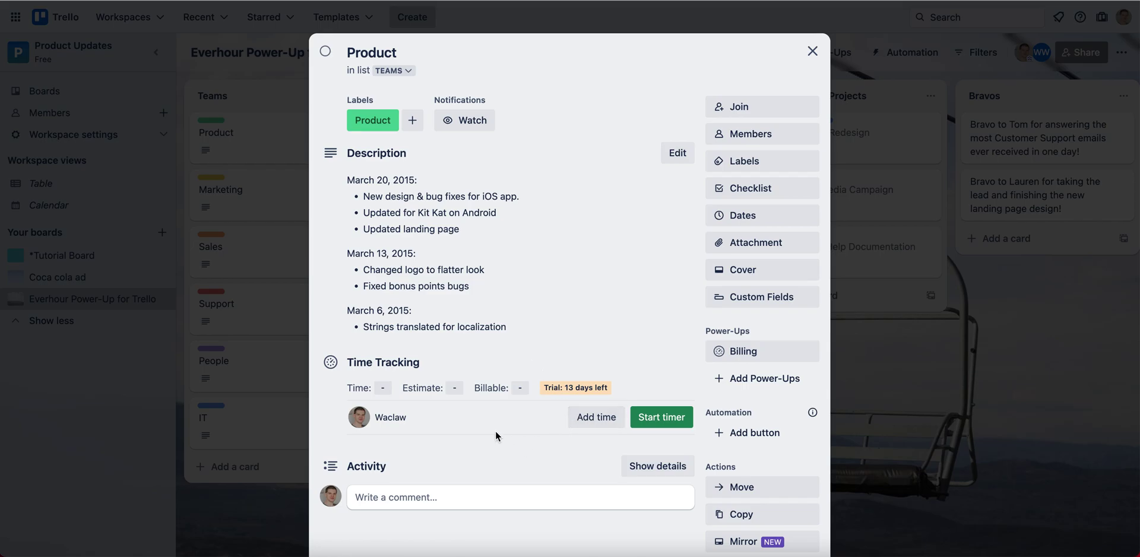
click(456, 392)
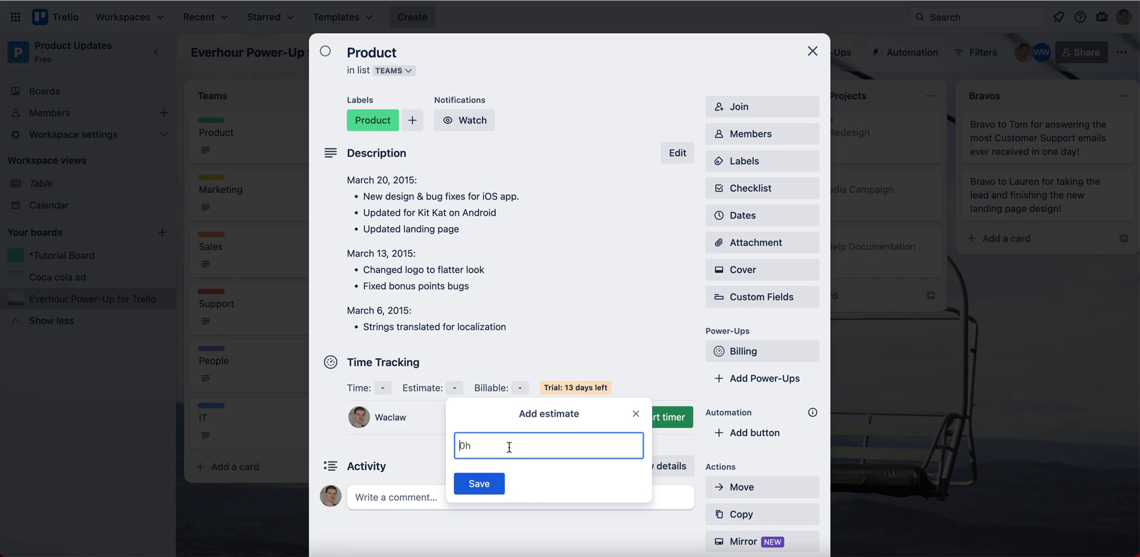
text(5h)
click(481, 484)
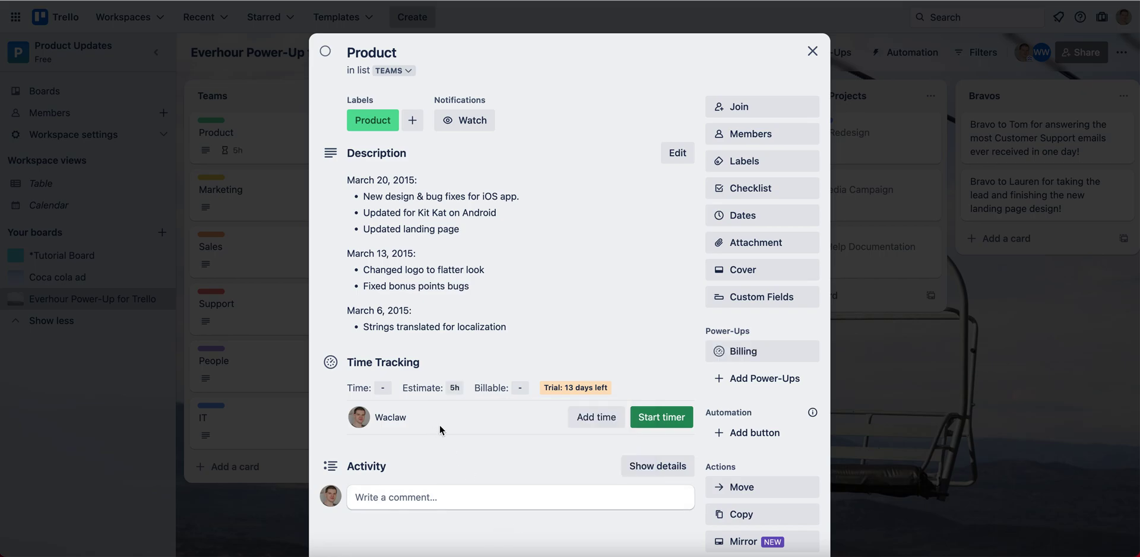
Step: Set the Product card's billing to an hourly rate of 100 and a budget of 1000, with the billable amount shown on the card front
click(519, 394)
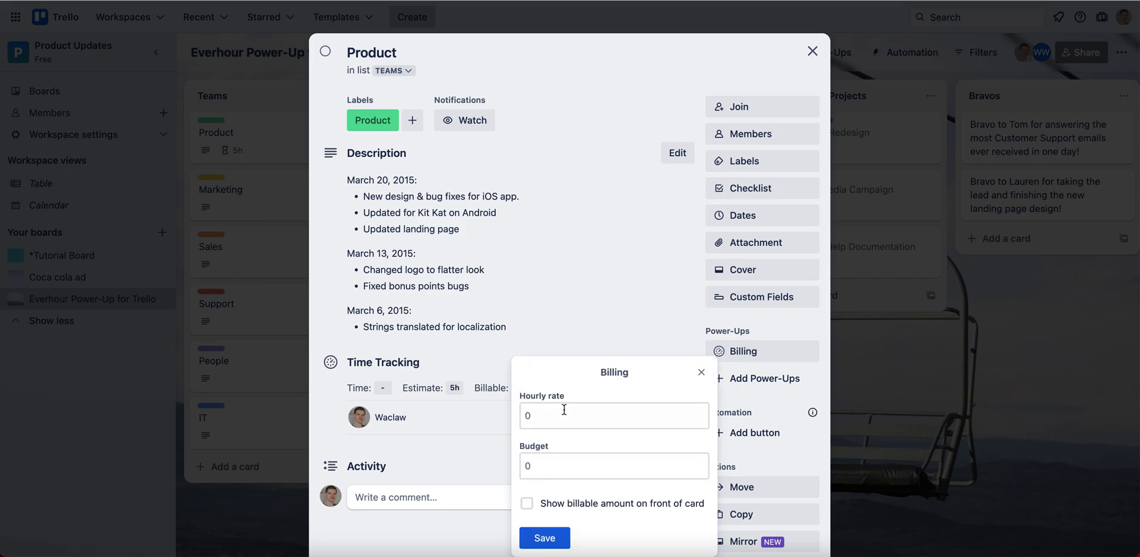
click(564, 415)
click(605, 447)
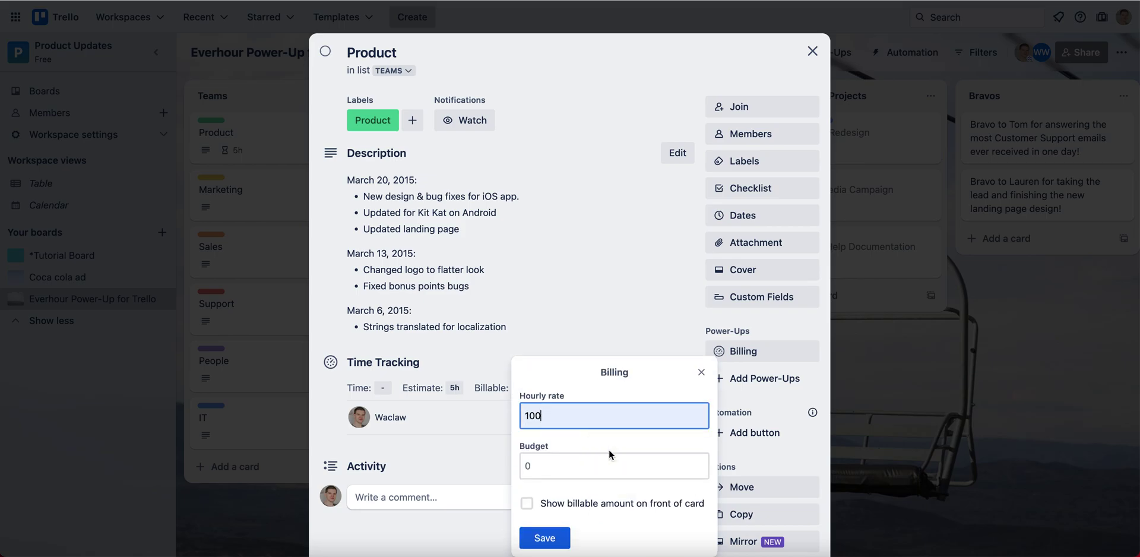
click(567, 465)
click(620, 500)
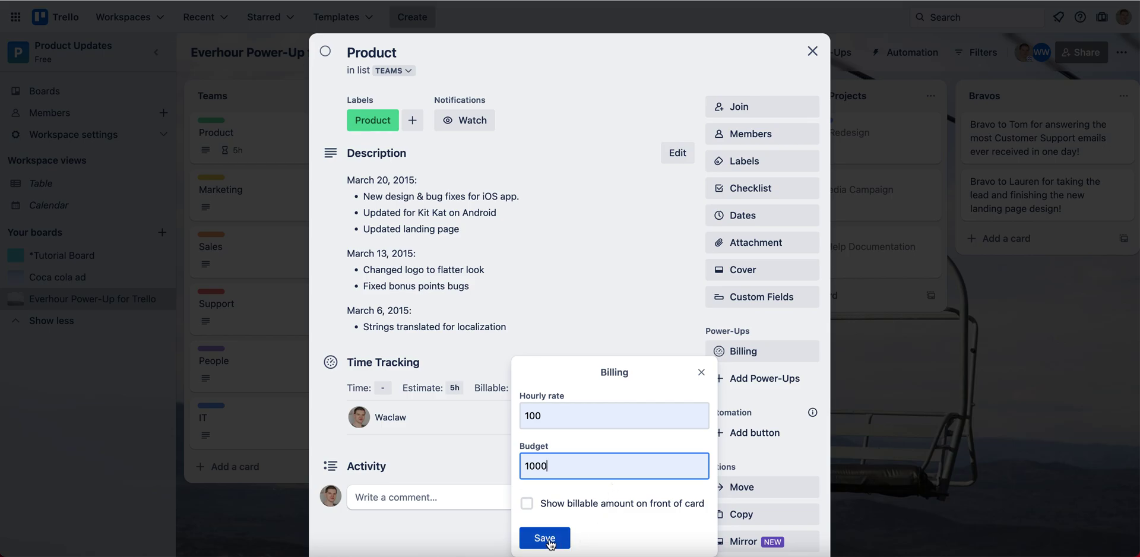
click(528, 506)
click(543, 537)
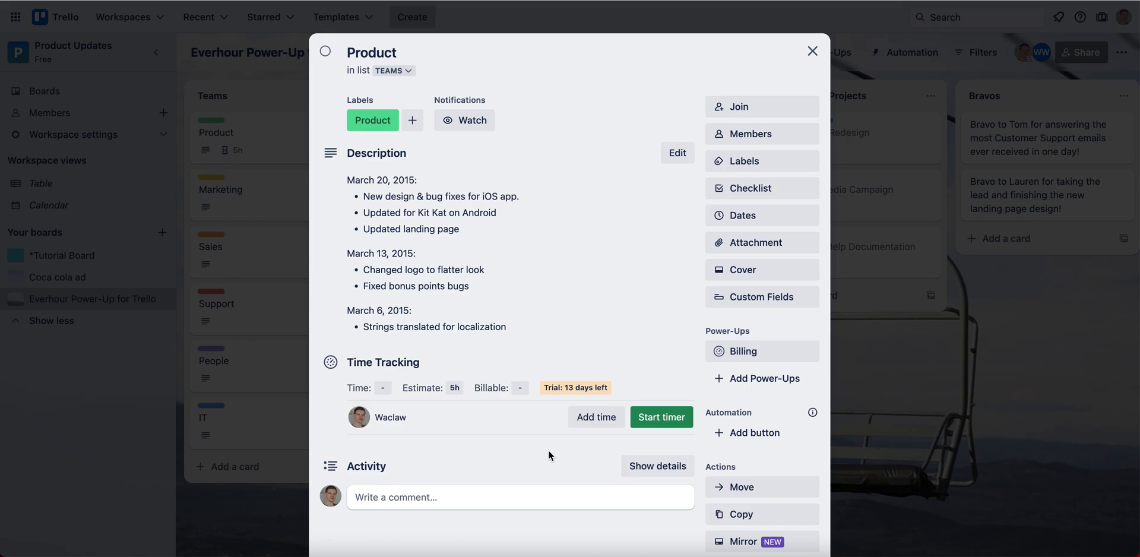
Step: Start and stop the Product card's timer, and manually log 1h for the preselected member
click(670, 427)
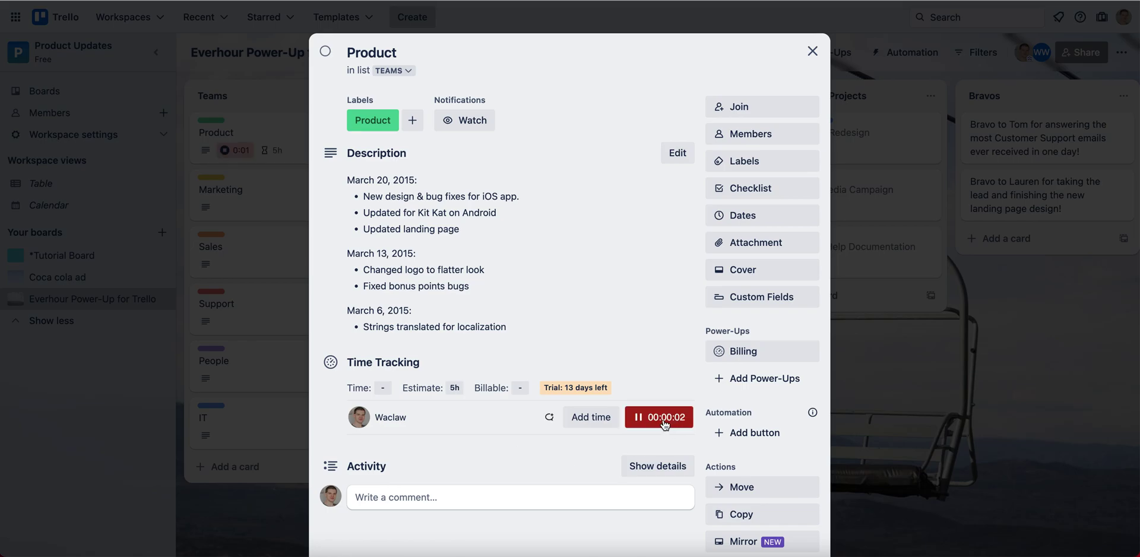
click(664, 425)
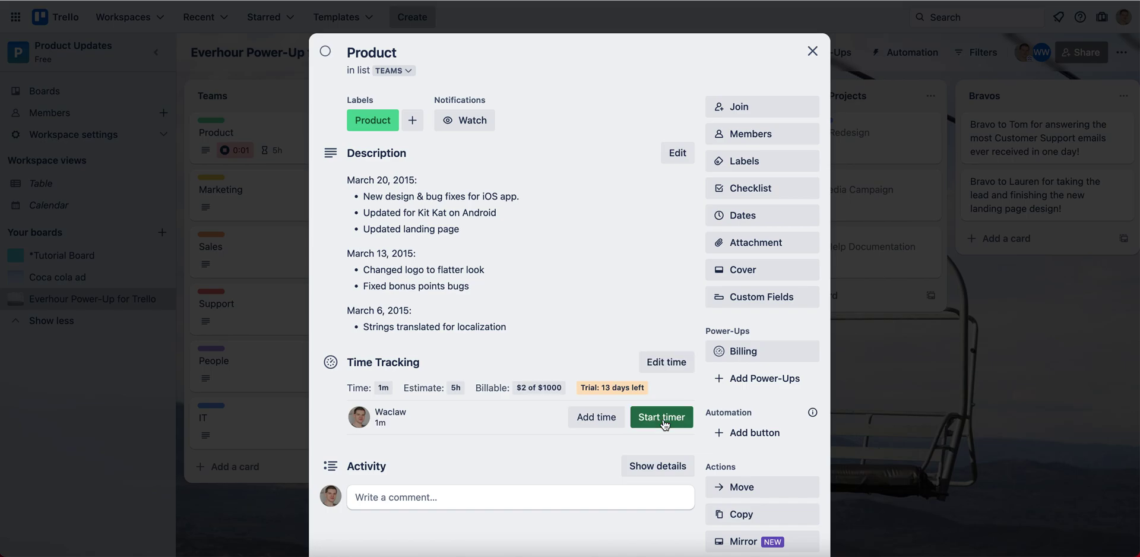
click(593, 420)
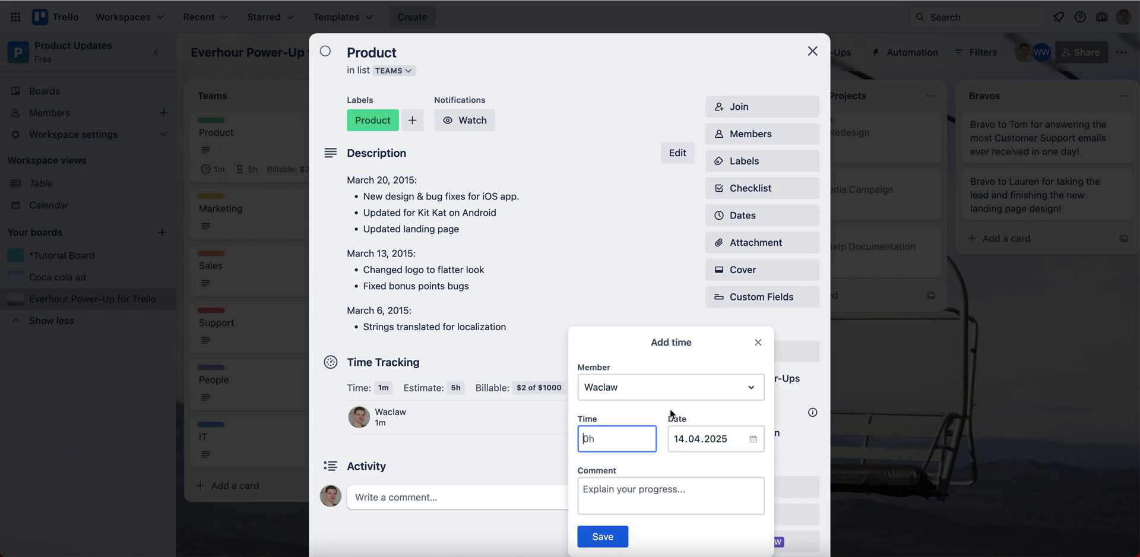
text(1h)
click(601, 536)
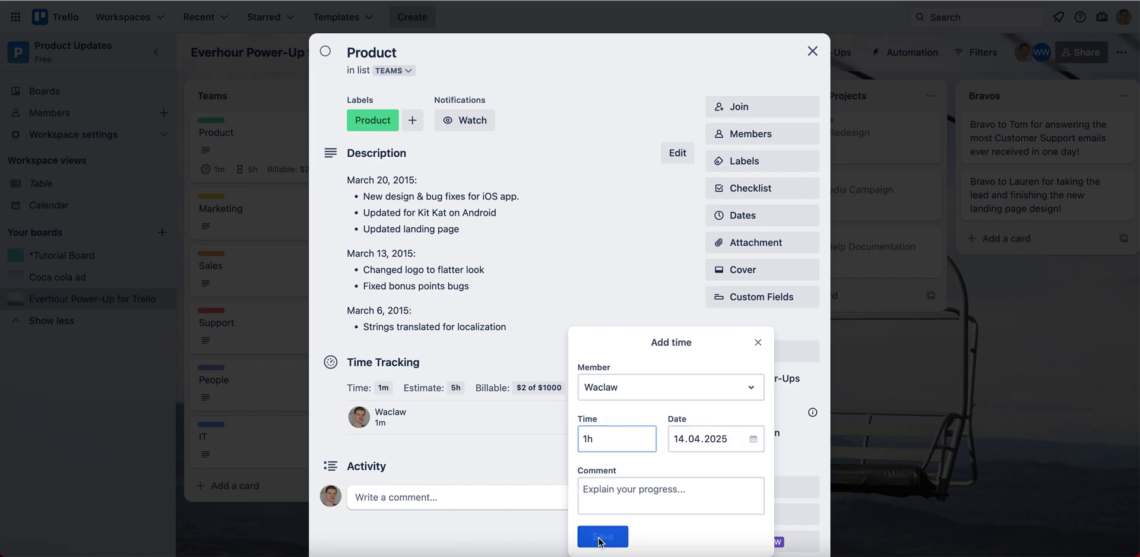
Step: Log 3h on the Product card for the other board member, keeping the date 14.04.2025
click(597, 419)
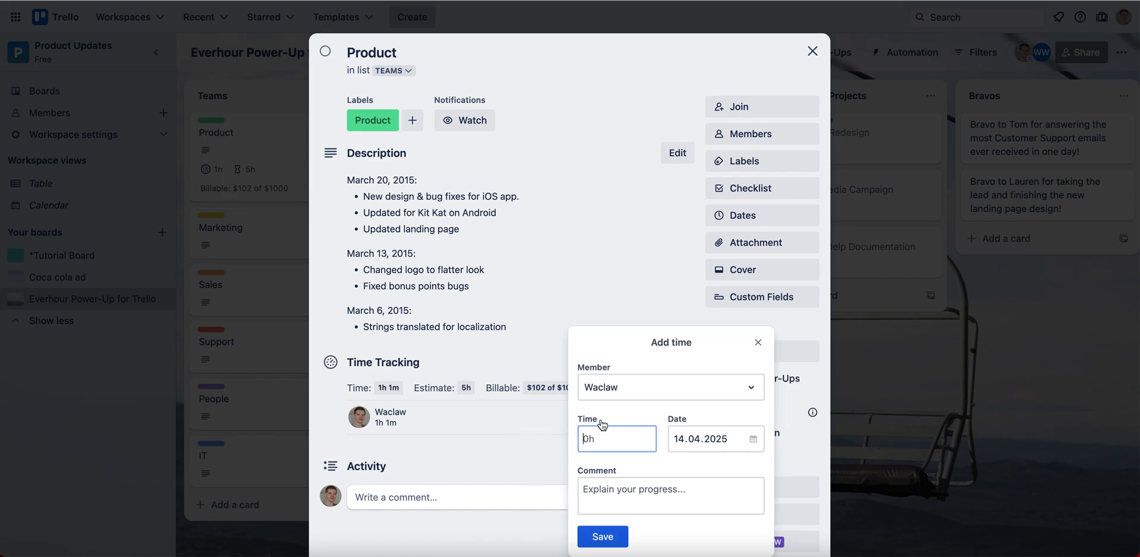
click(609, 388)
click(620, 423)
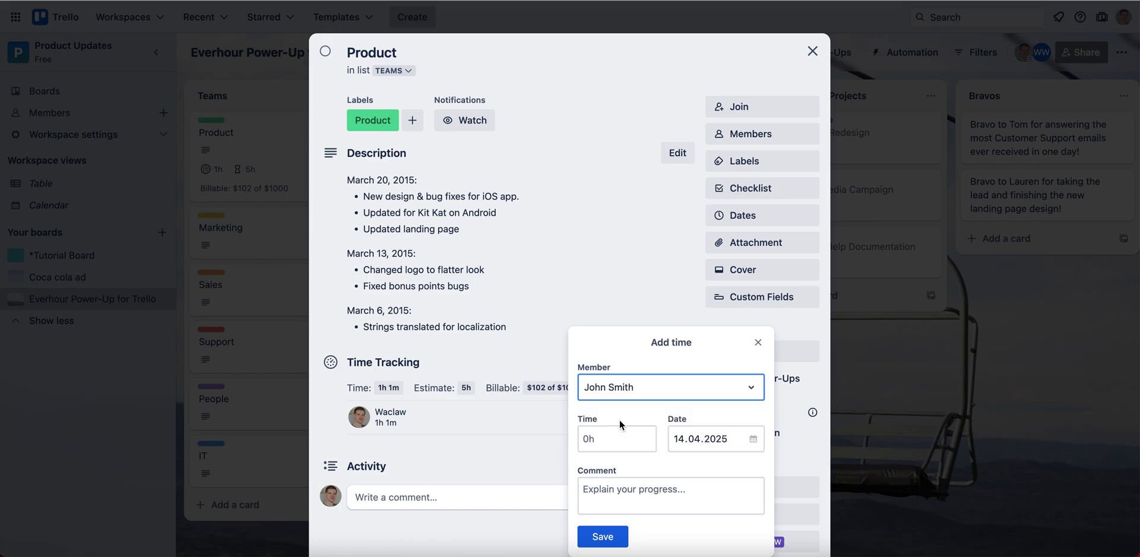
click(618, 440)
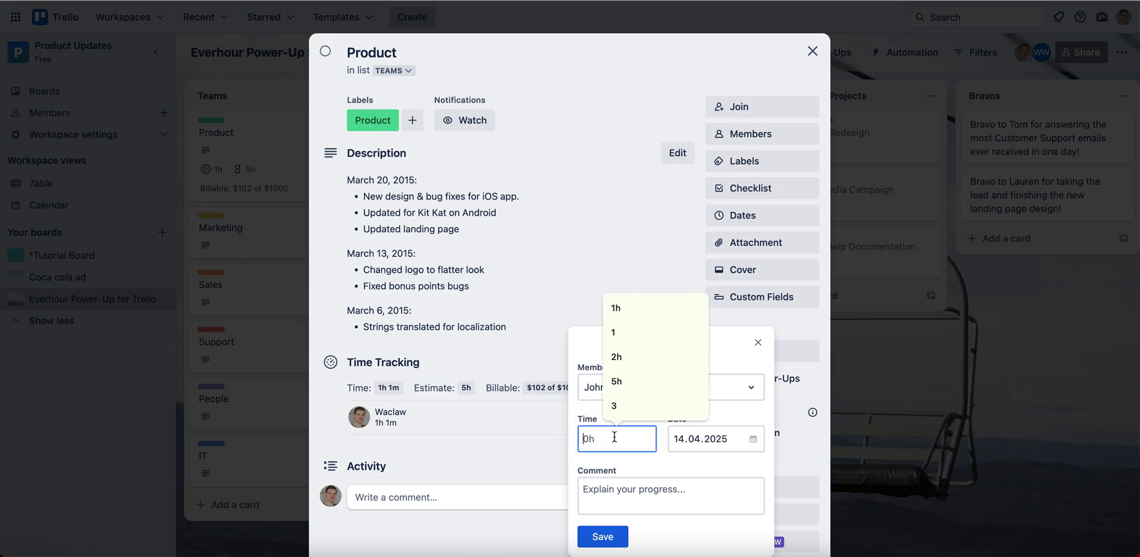
click(616, 407)
text(h)
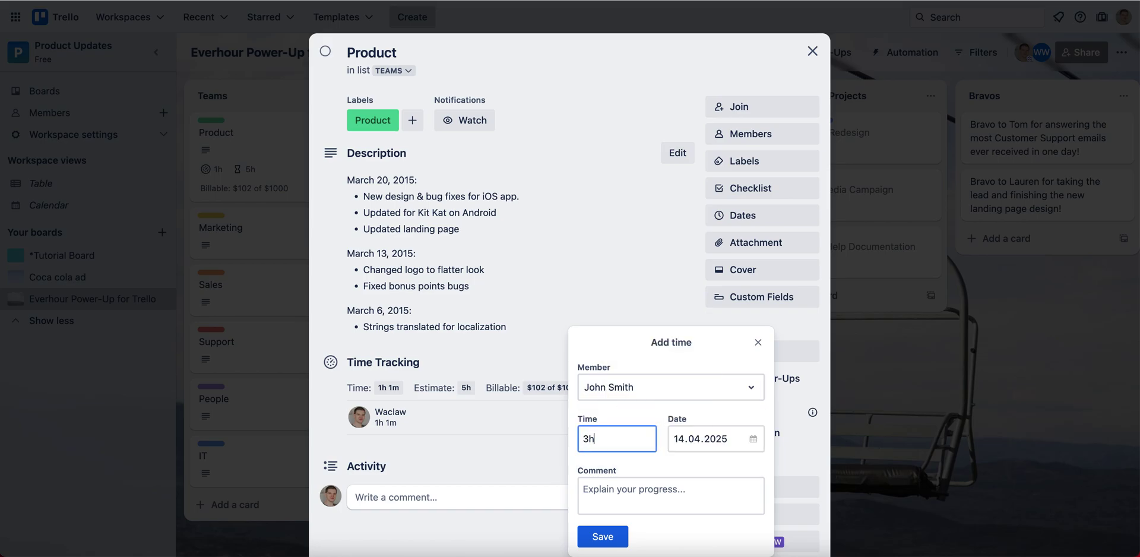
click(603, 536)
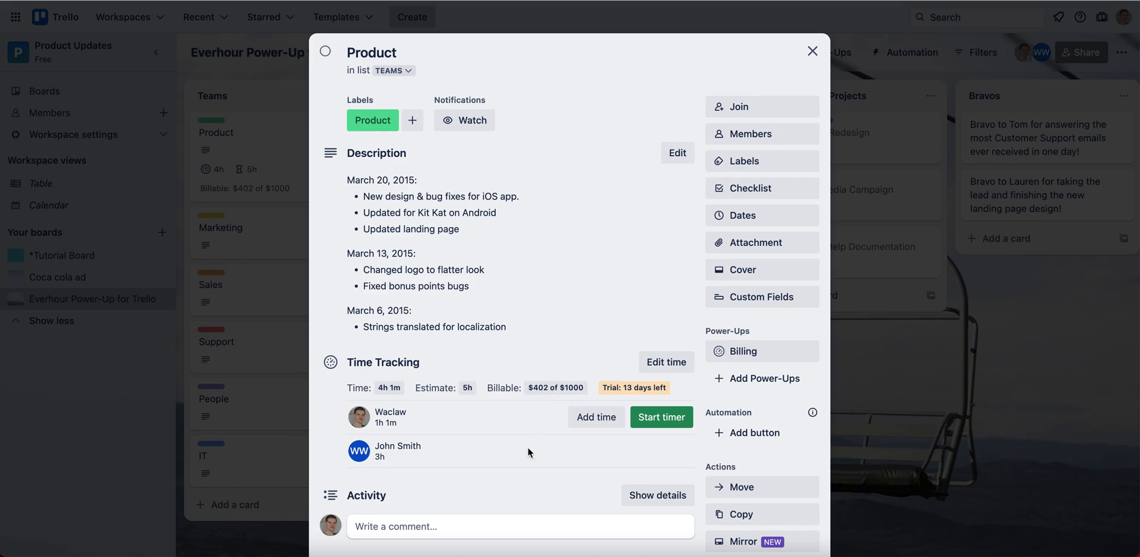
Step: Change the first time entry of the Product card to 20m and return to the board
click(665, 362)
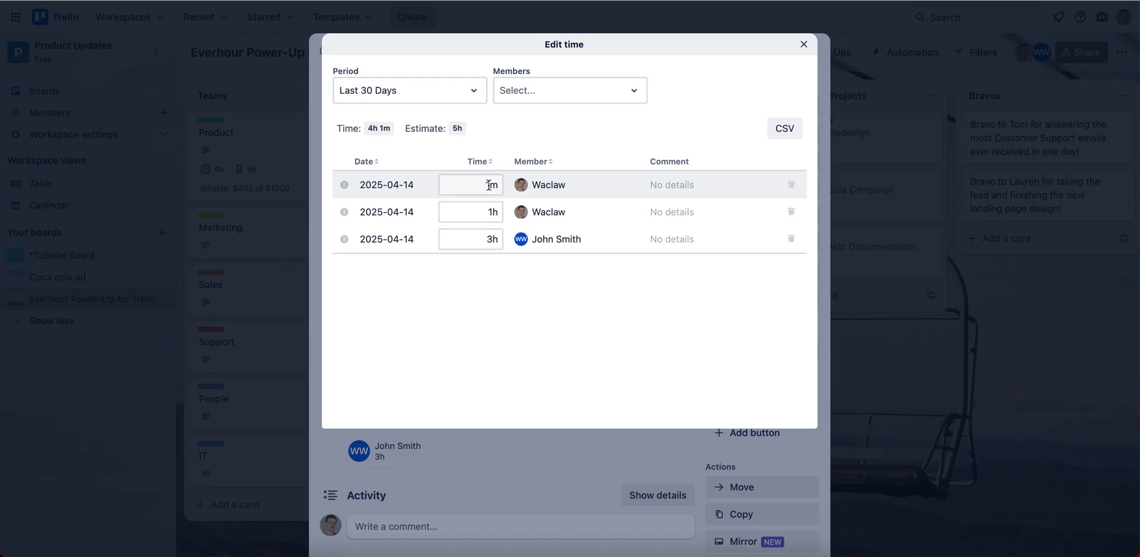
double_click(488, 185)
text(20)
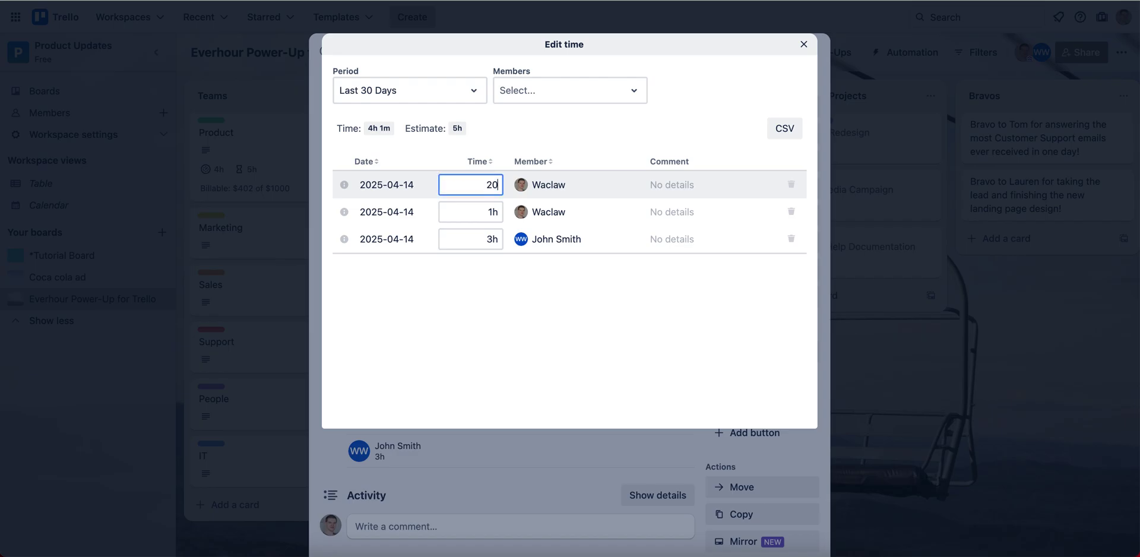
text(m)
click(633, 134)
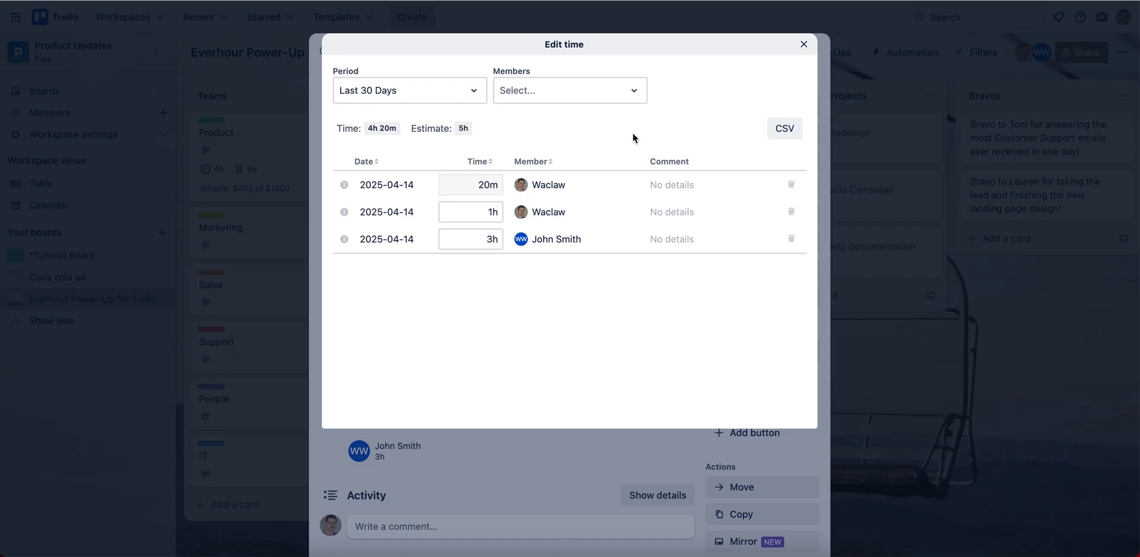
click(803, 45)
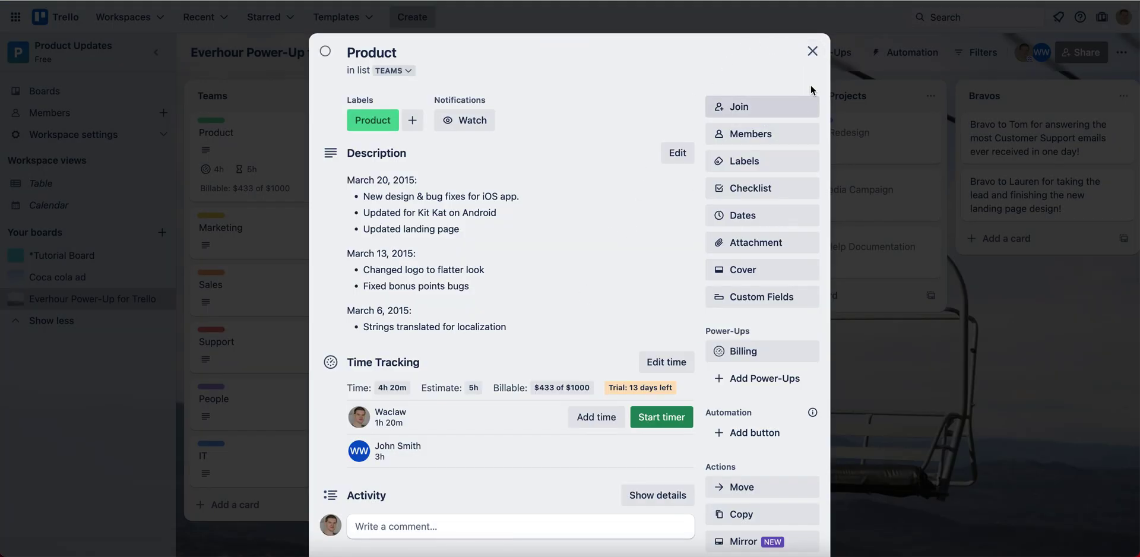
click(811, 51)
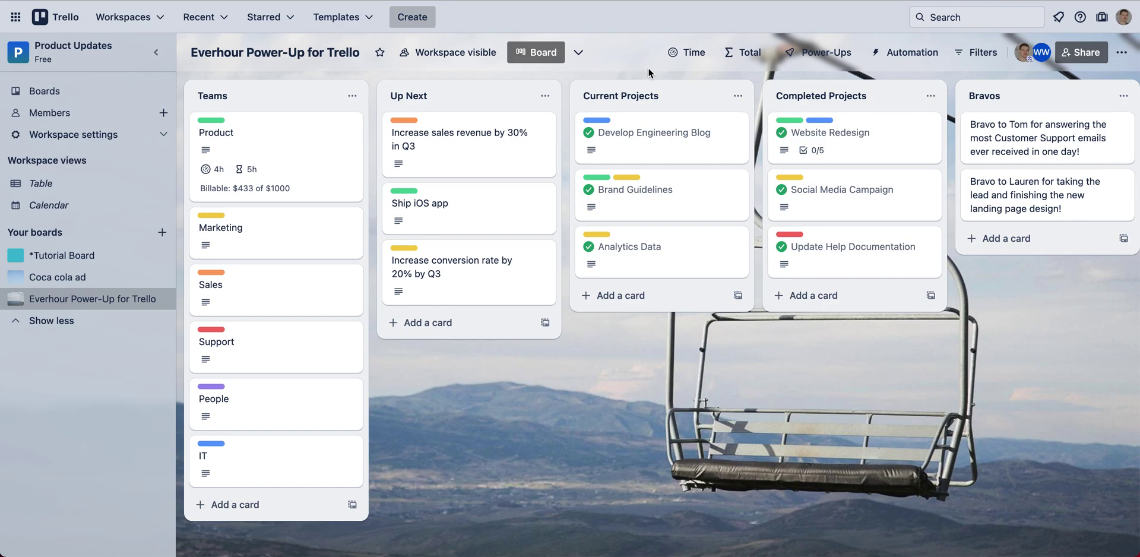
Step: Open the board's Everhour time report, view it grouped by Member, and clear the grouping
click(689, 58)
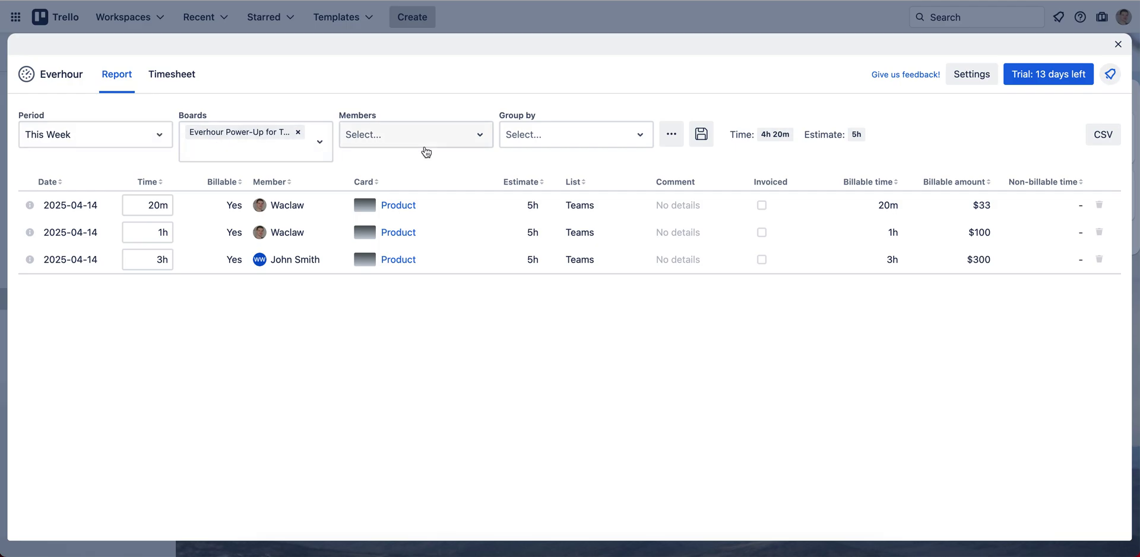
click(532, 143)
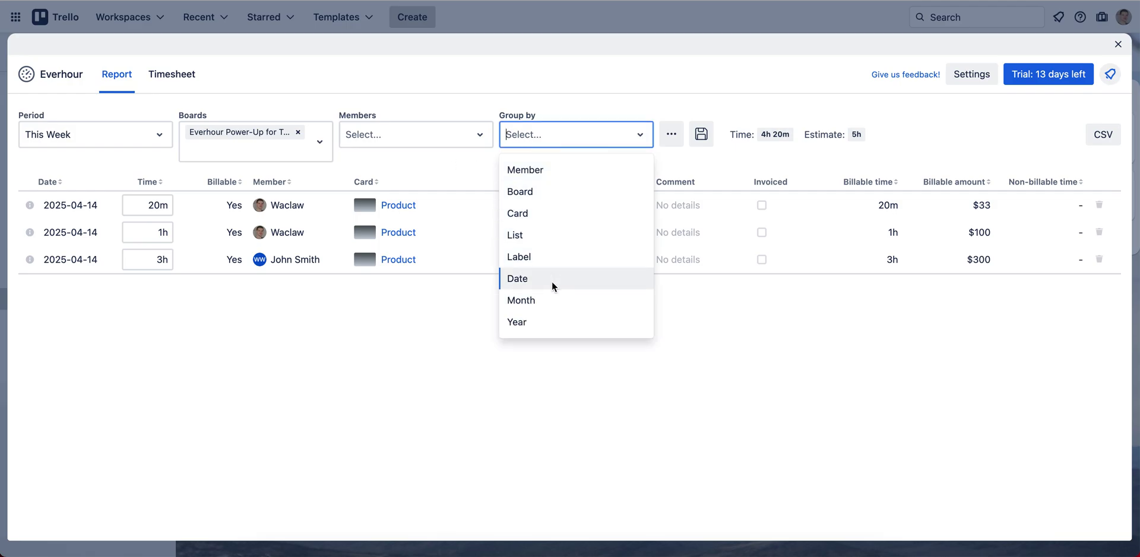
click(537, 170)
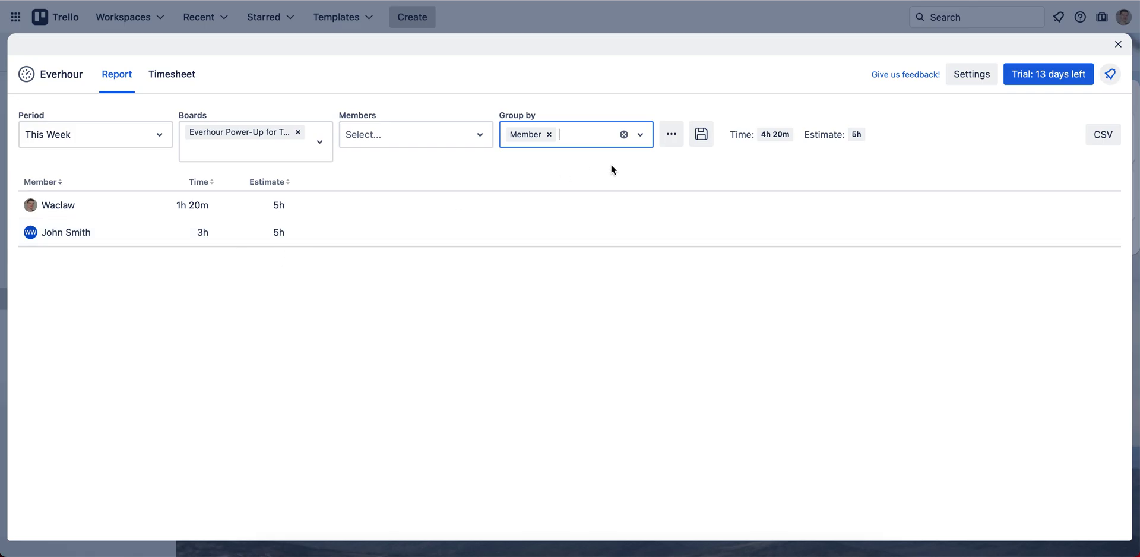
click(624, 134)
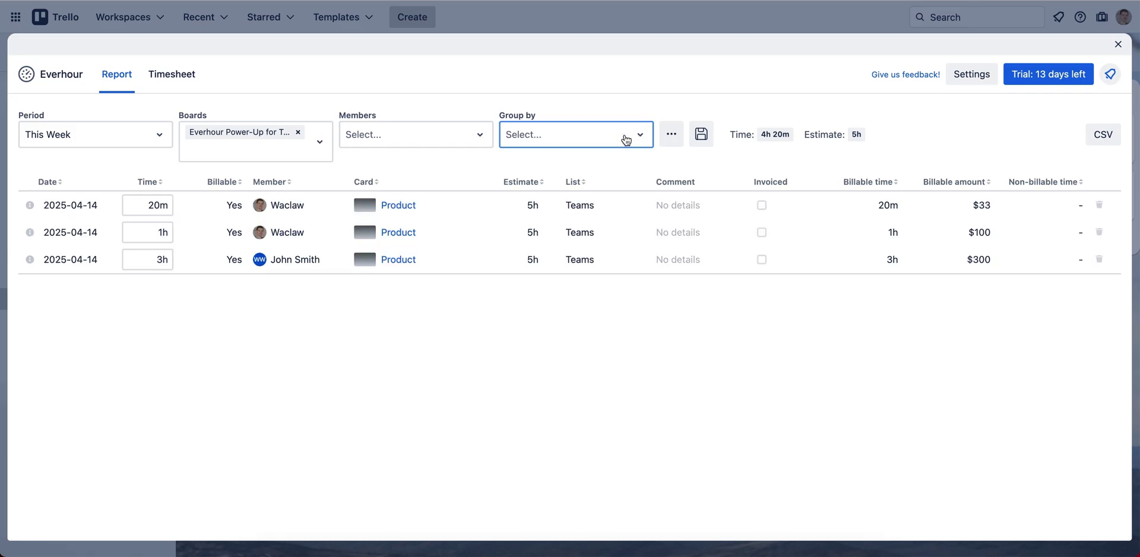
Step: Mark the 20m and 1h time entries in the report as invoiced
click(762, 205)
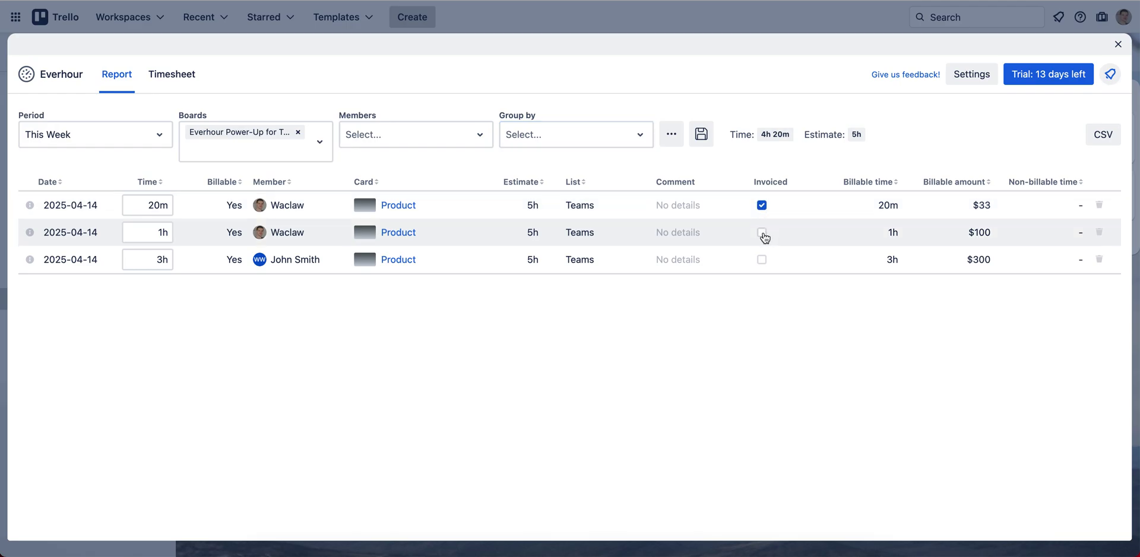
click(763, 234)
Step: Look through the report's additional filters, such as comment, lists, labels, time and estimate, without applying any
click(672, 138)
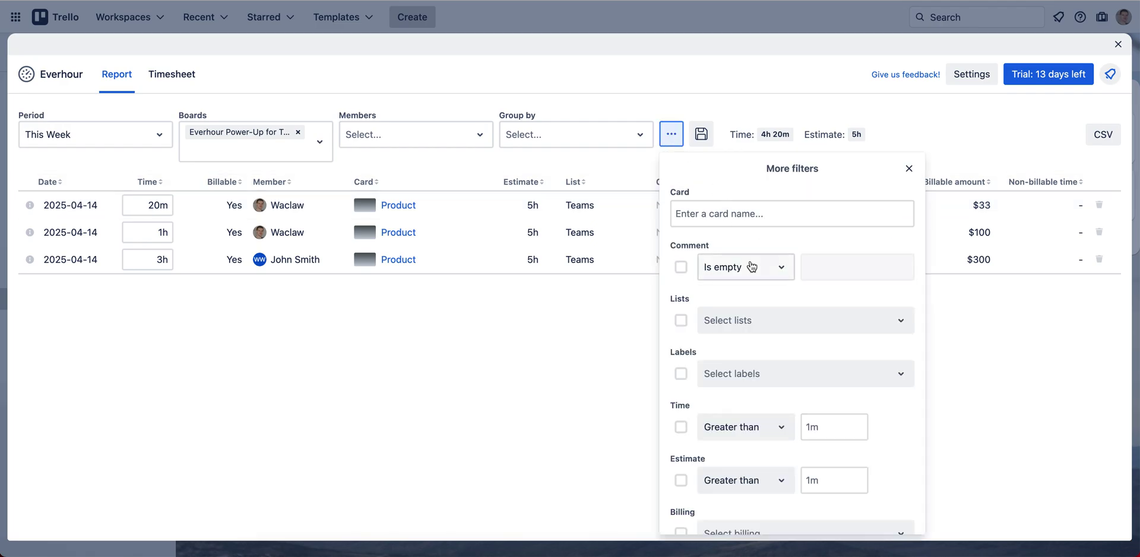
scroll(760, 267, down, 1)
scroll(752, 266, up, 1)
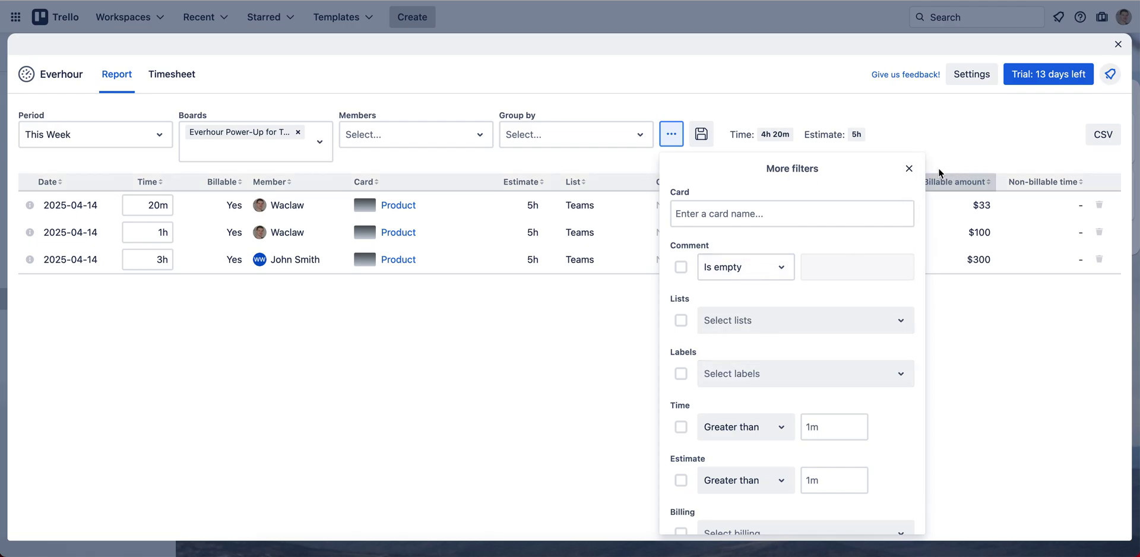
click(909, 169)
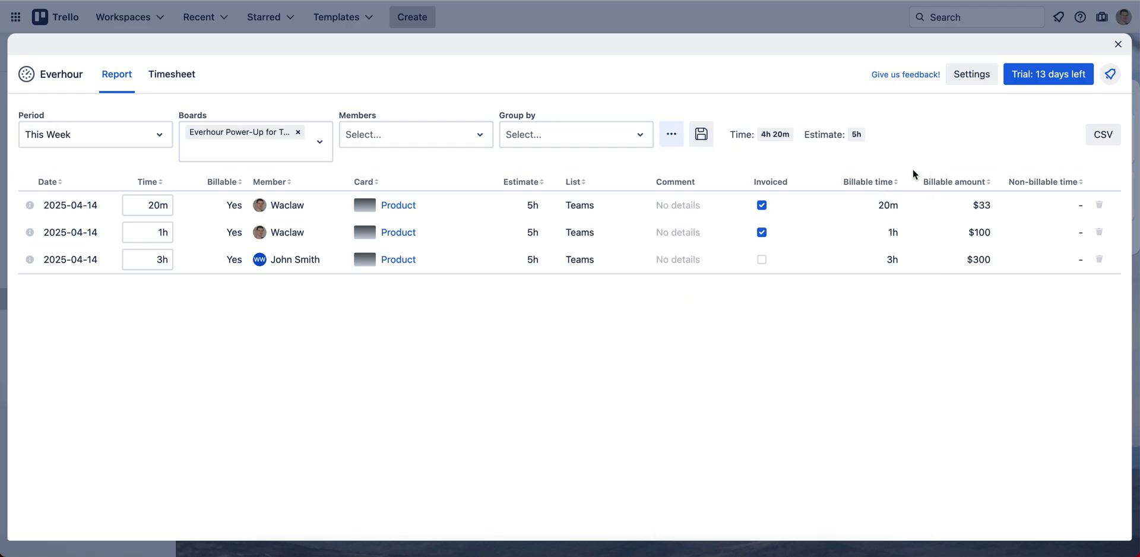
Step: Check the report's save options and view this week's timesheet
click(701, 135)
click(762, 226)
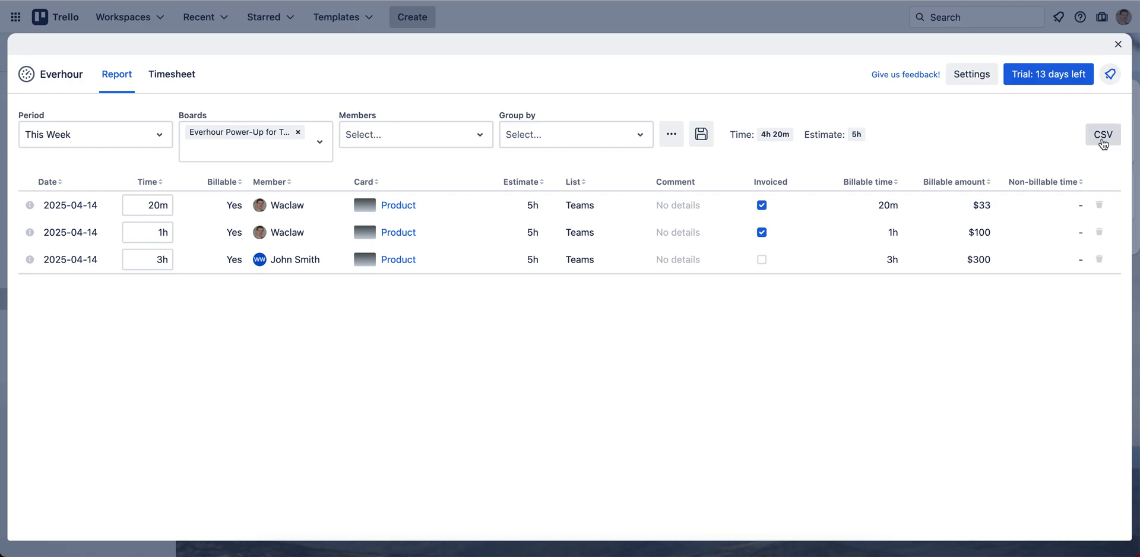
click(173, 84)
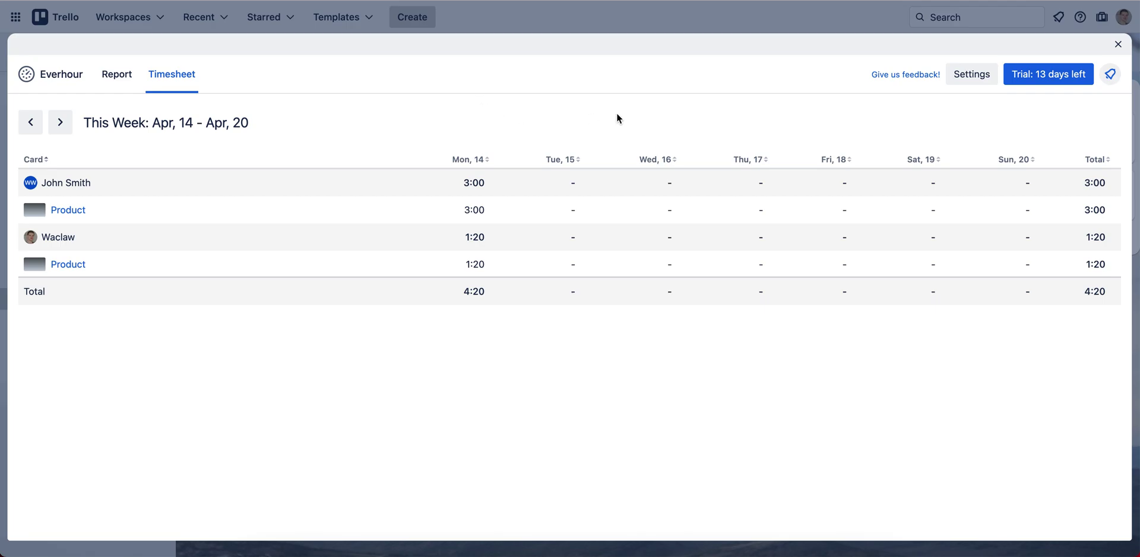
Step: Review Everhour's general settings, including the currency choices, and its billing plan, and return to the board without saving
click(968, 83)
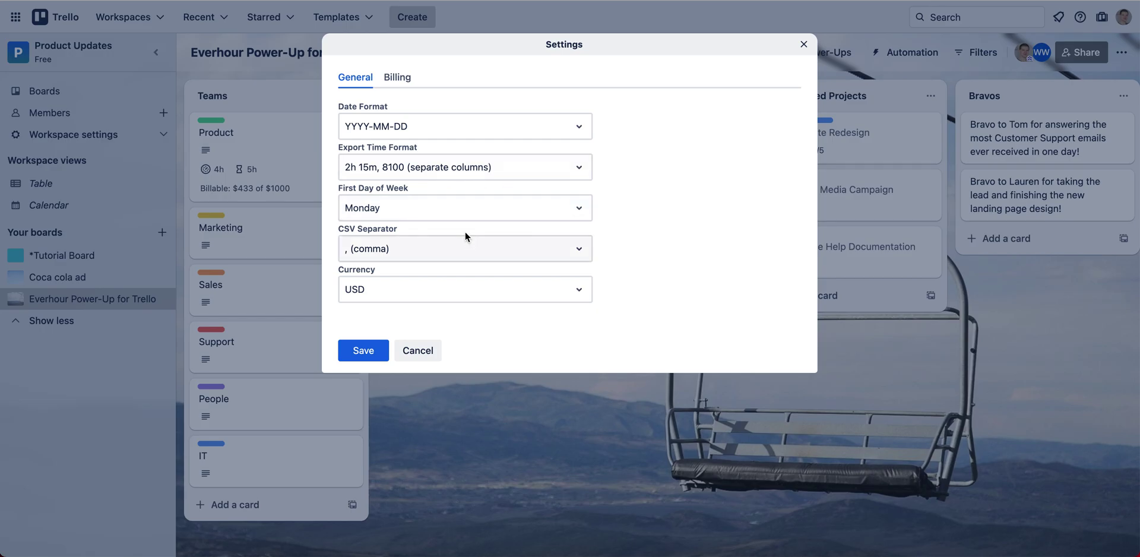
click(501, 293)
click(476, 300)
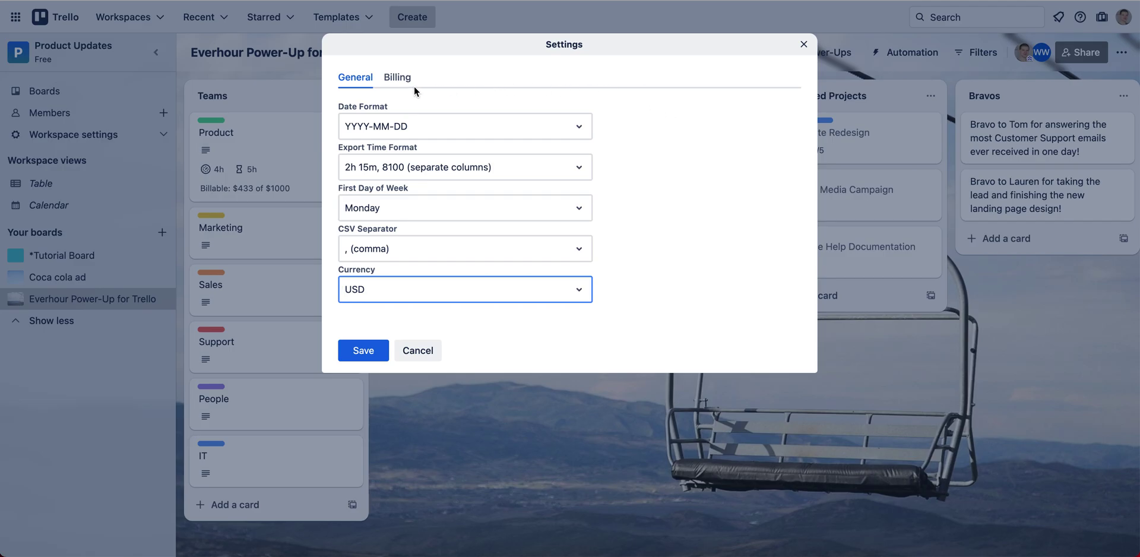
click(397, 83)
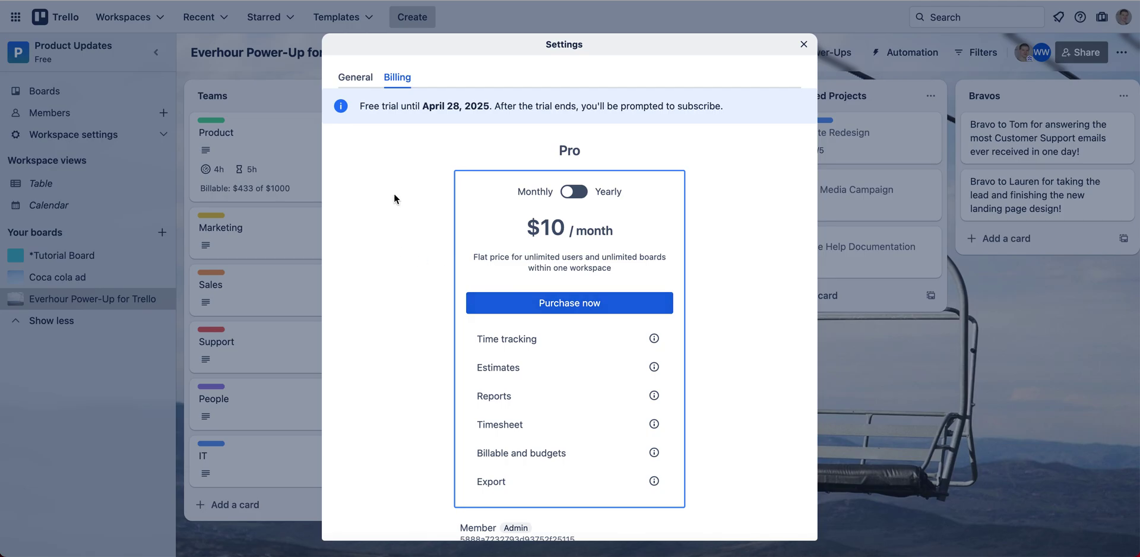
click(803, 44)
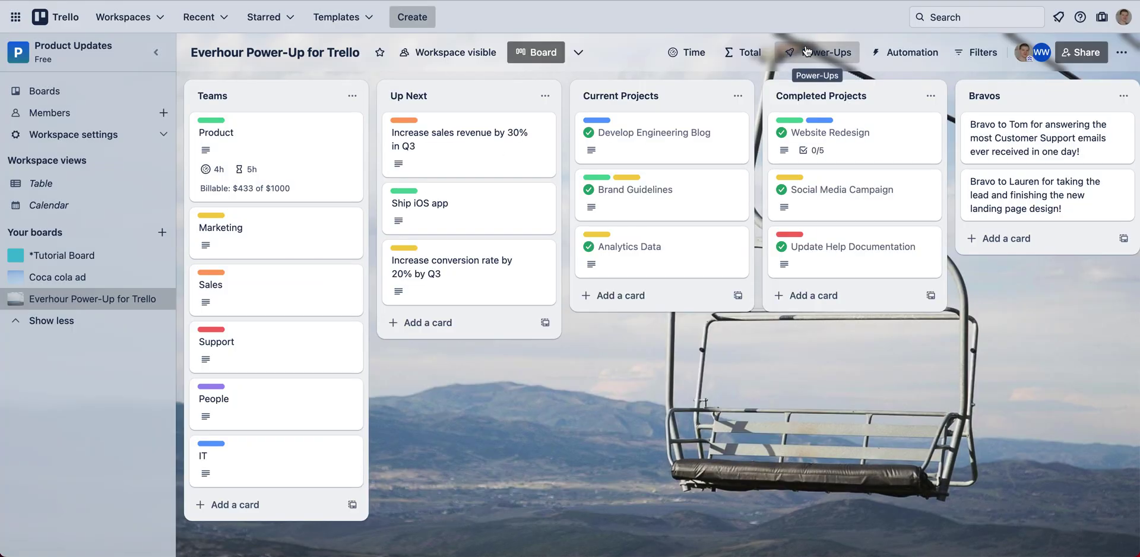